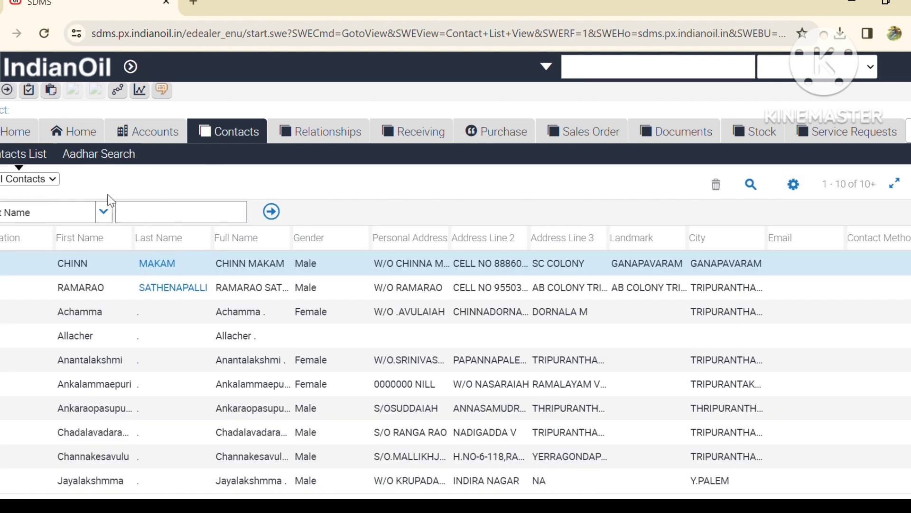
Step: Search contacts by the consumer's Aadhaar number and select the returned Consumer Id to copy
left_click(100, 154)
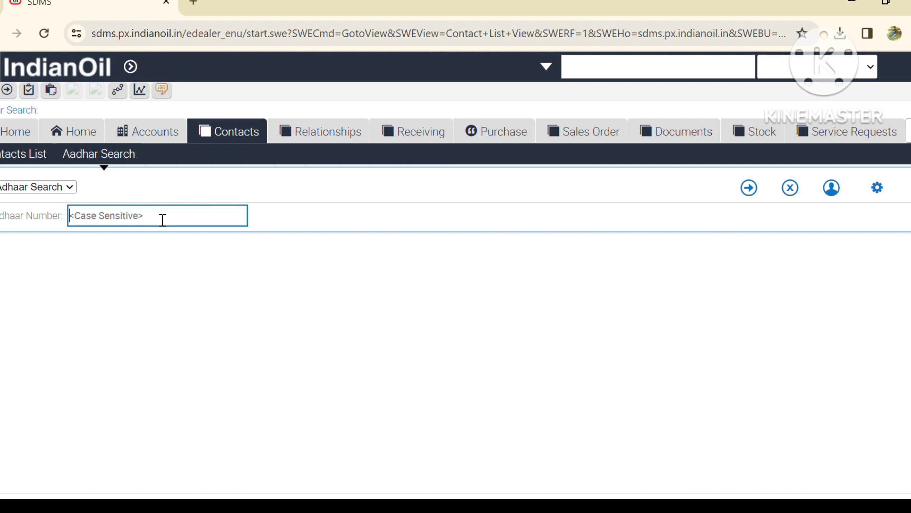
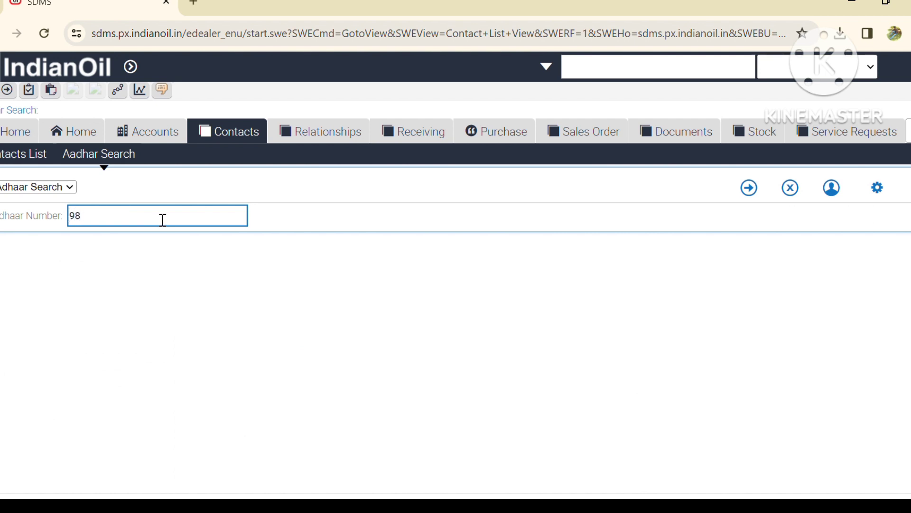
left_click(166, 224)
key("Return")
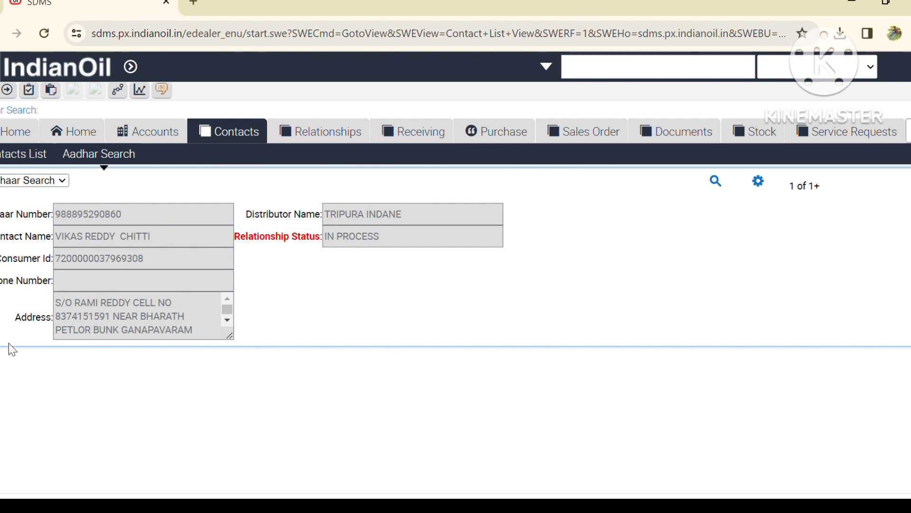
double_click(87, 264)
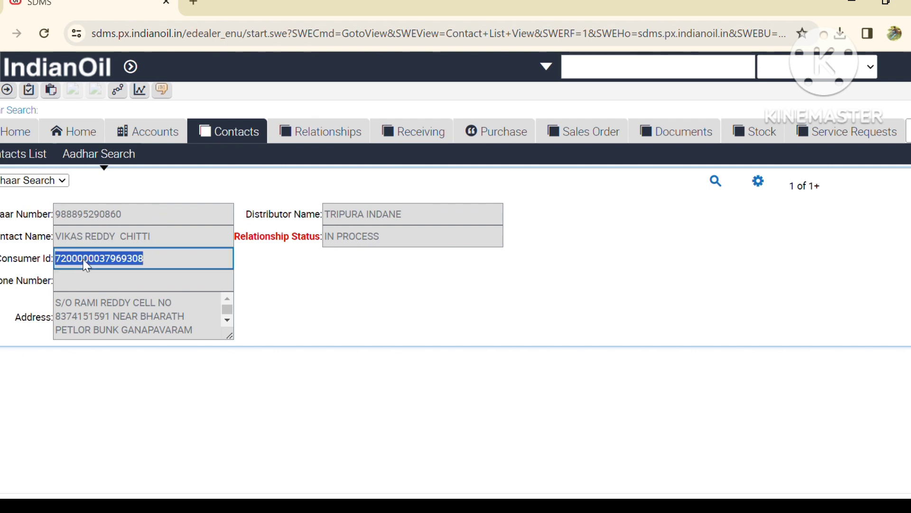
Step: Search sales orders using the copied Consumer Id as Relationship Id and open the found relationship
left_click(576, 134)
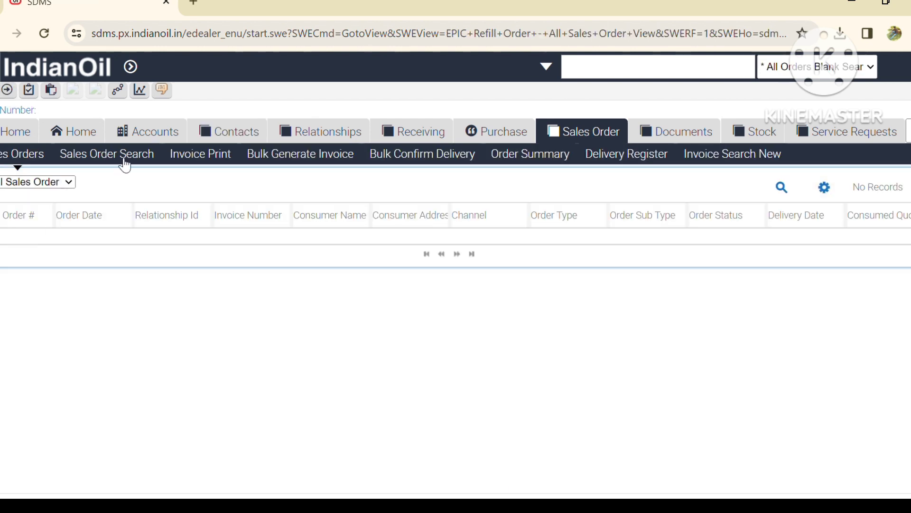
left_click(127, 164)
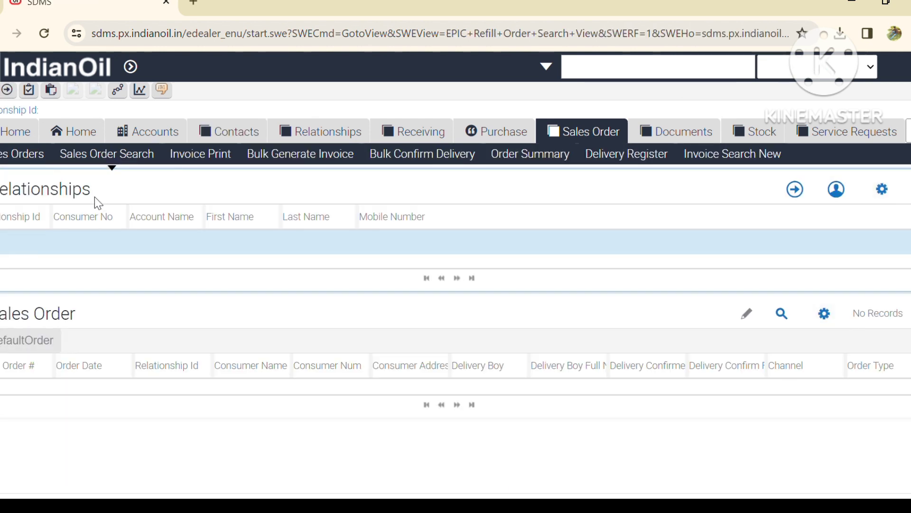
left_click(27, 246)
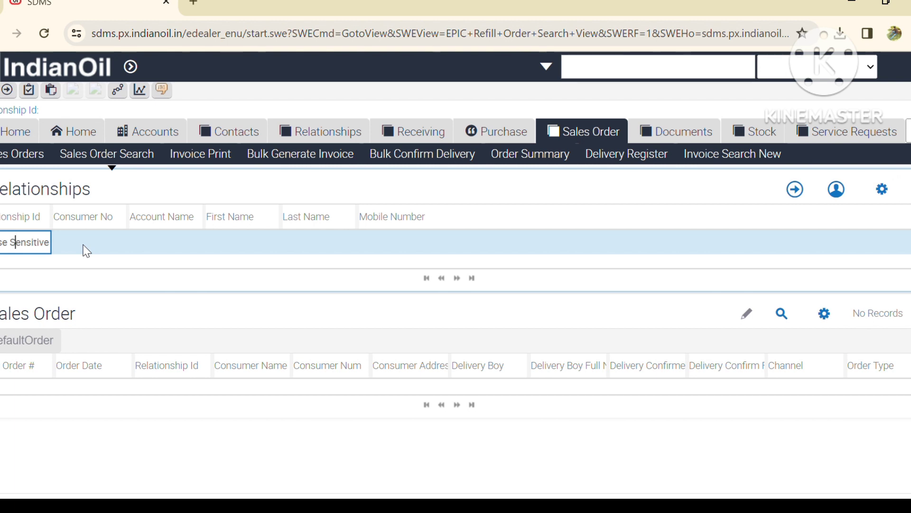
key("Return")
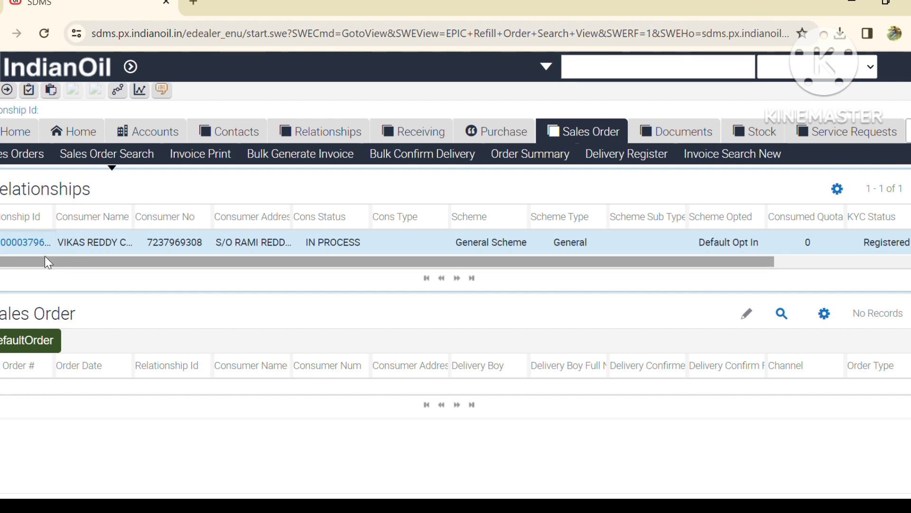
left_click(25, 246)
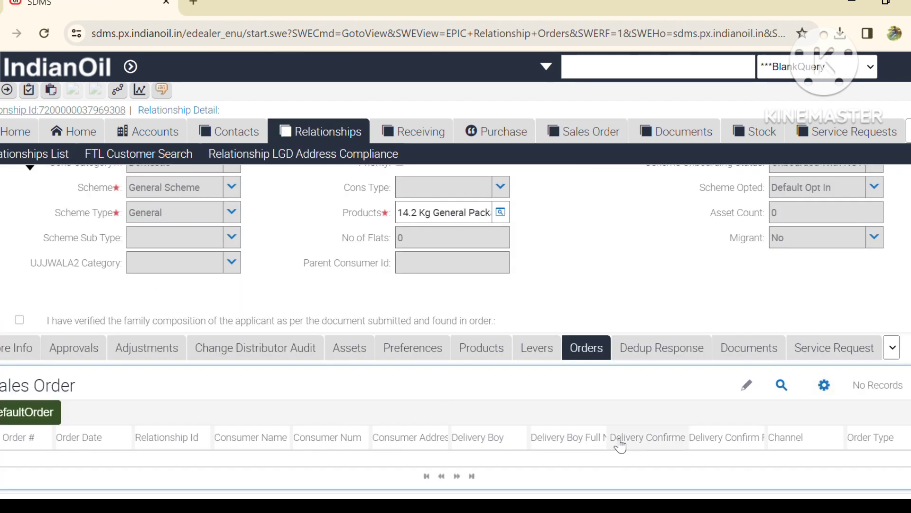
Step: Scroll down the Relationship Detail form and show its empty Documents list
scroll(576, 413, "up", 10)
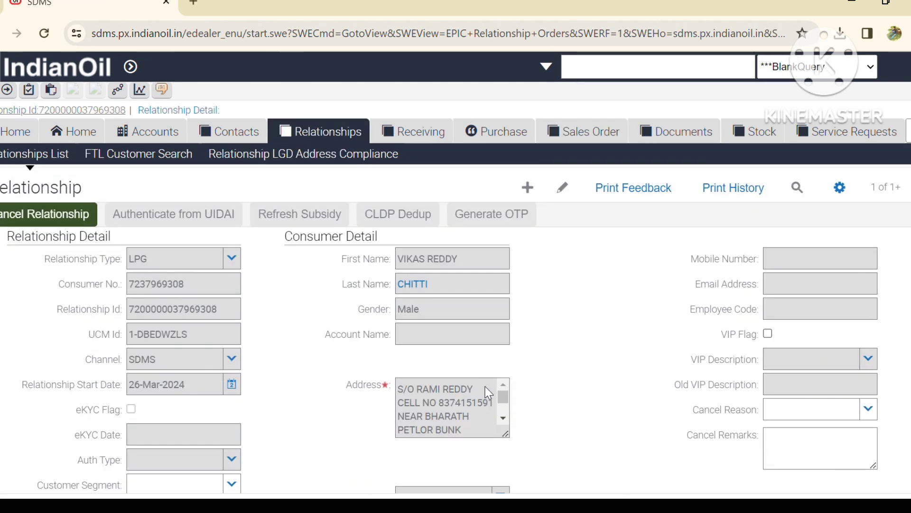
scroll(488, 393, "down", 2)
scroll(576, 372, "down", 10)
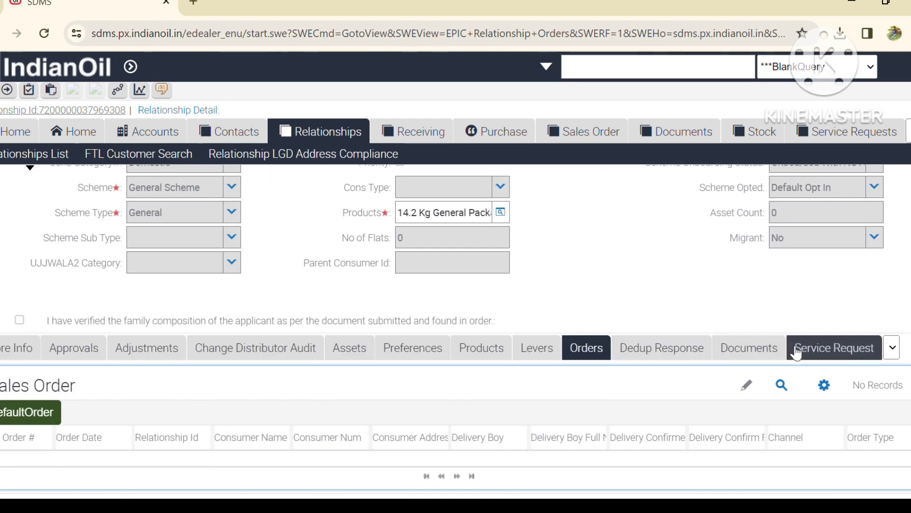
left_click(750, 349)
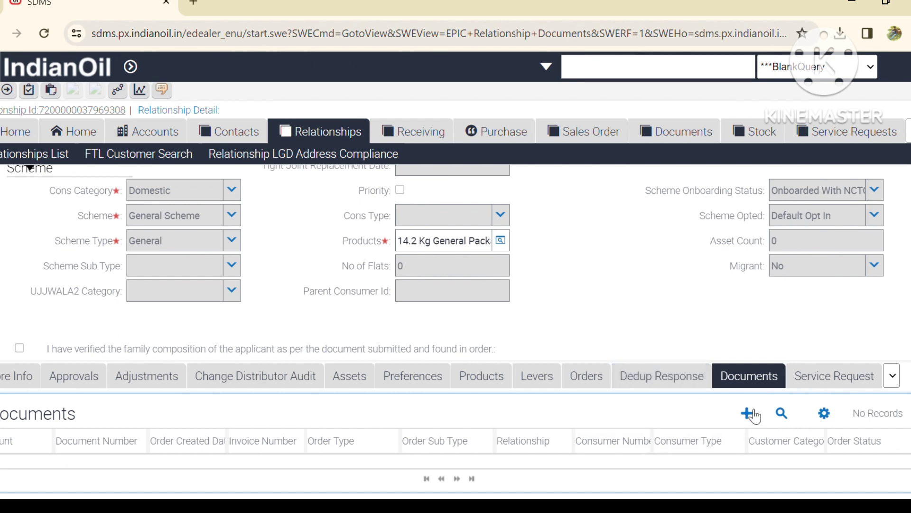
Step: Add a document with Order Type SV and Order Sub Type New Connection, then open it
left_click(752, 412)
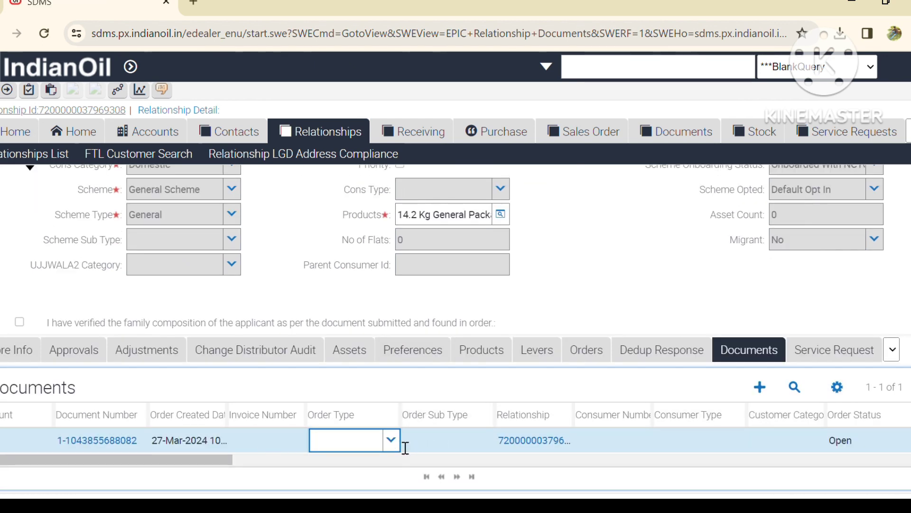
left_click(392, 440)
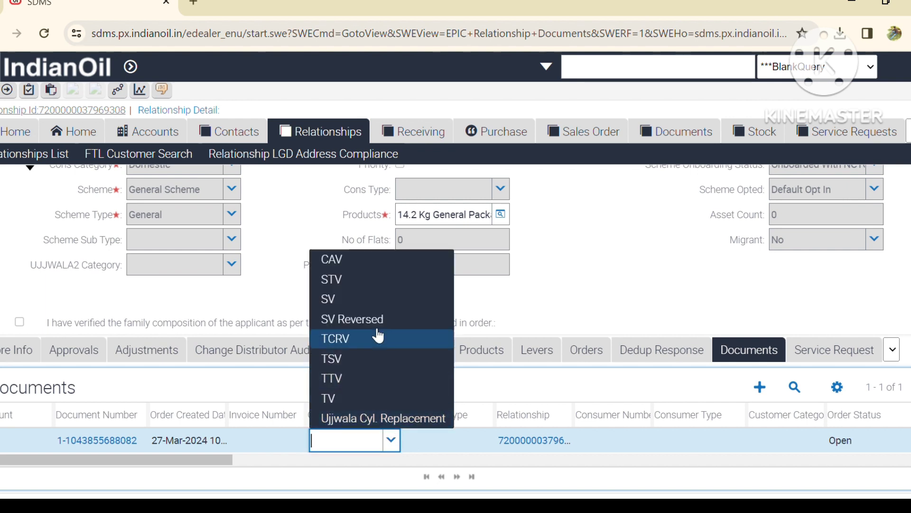
left_click(394, 304)
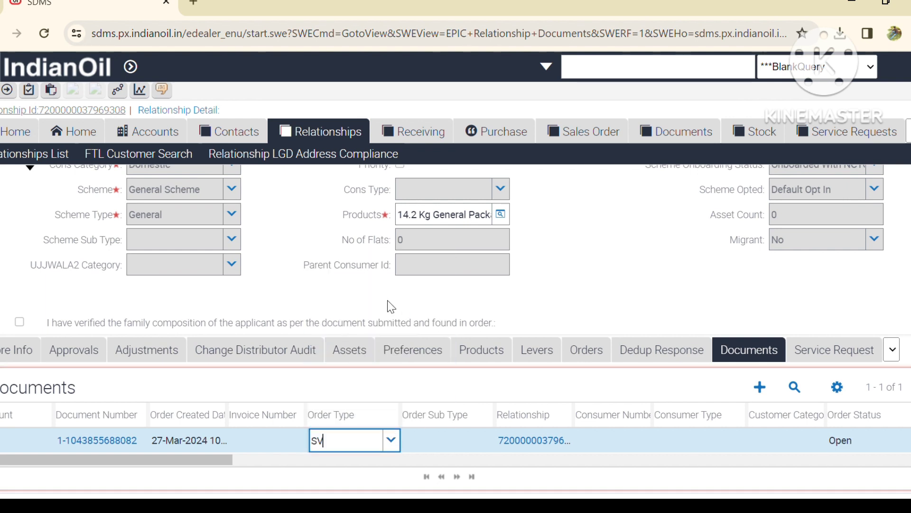
left_click(478, 437)
left_click(487, 441)
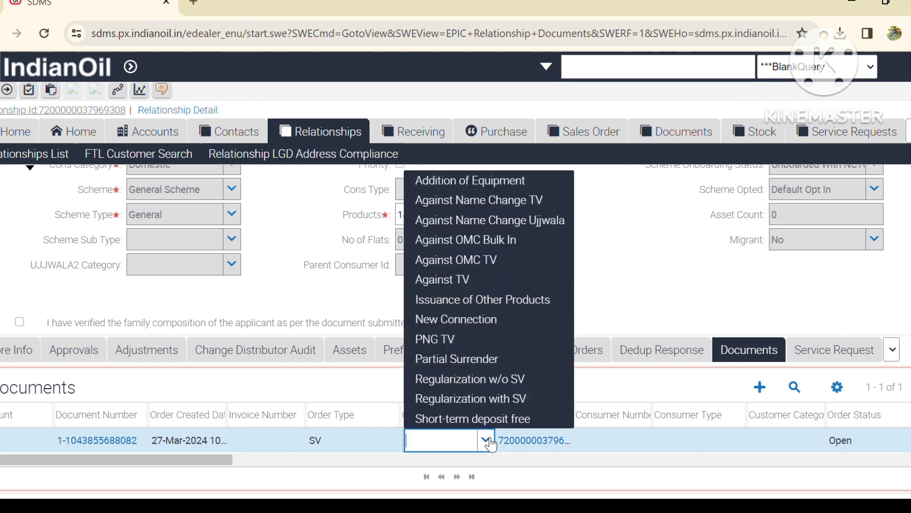
left_click(494, 321)
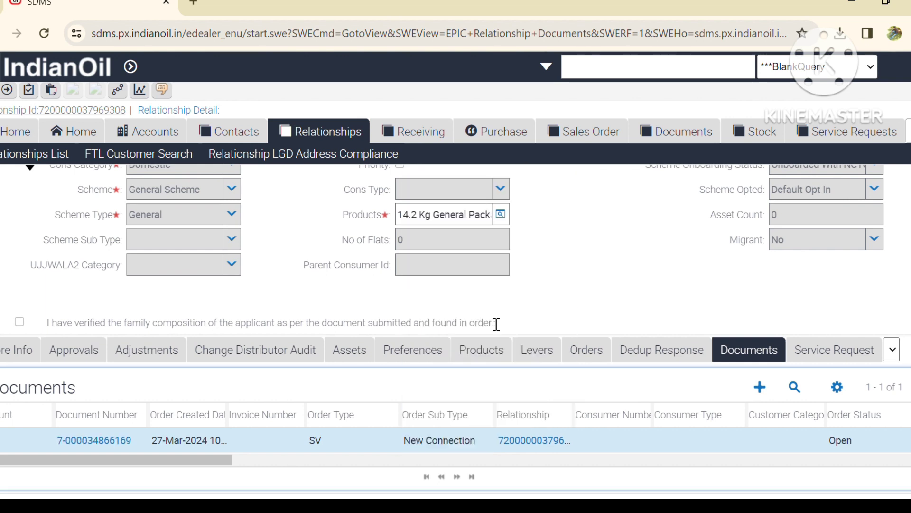
left_click(93, 440)
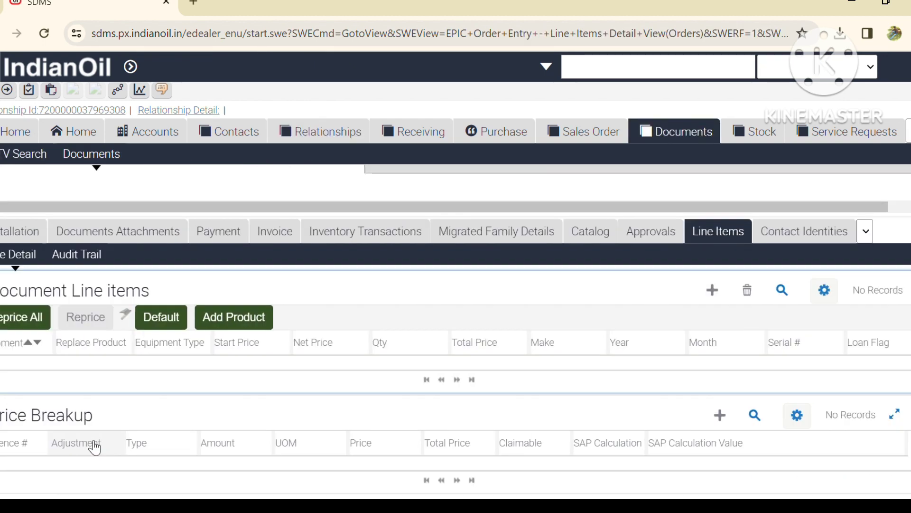
Step: Load the seven default line items and select the LPG-PR row's Make cell
left_click(183, 317)
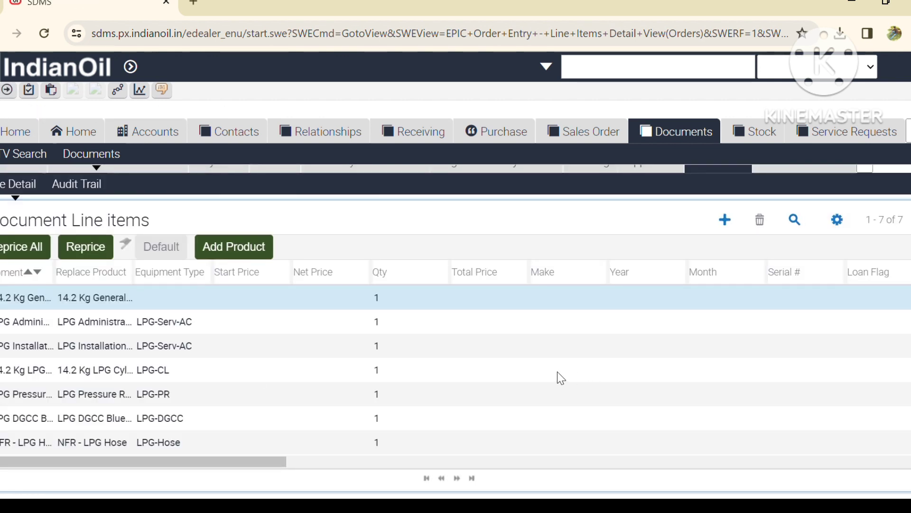
left_click(503, 371)
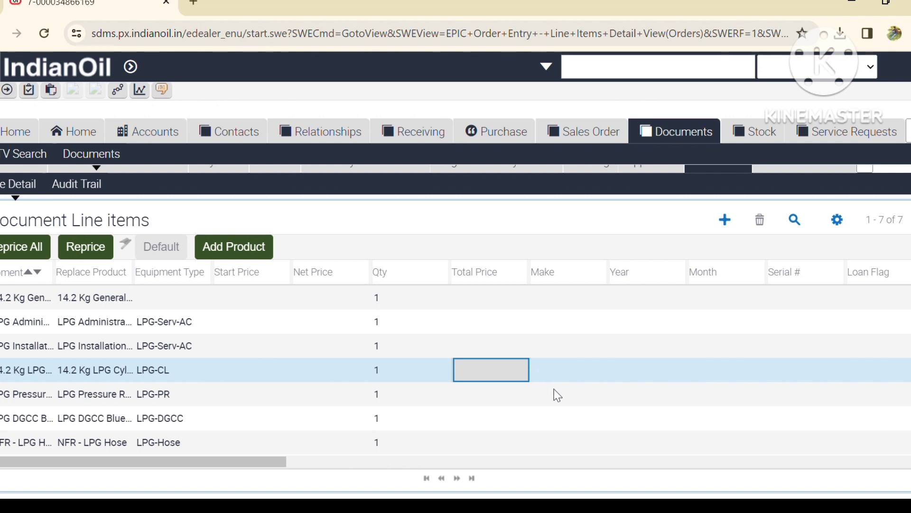
left_click(565, 395)
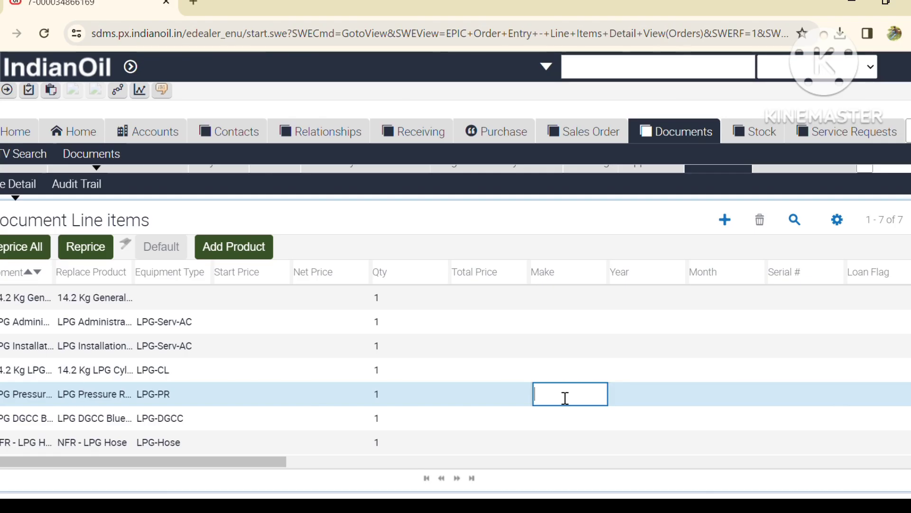
Step: Give the LPG-PR line make MTEPL and year 2024, dismissing the future-month warning
type("MTEPL")
key("Tab")
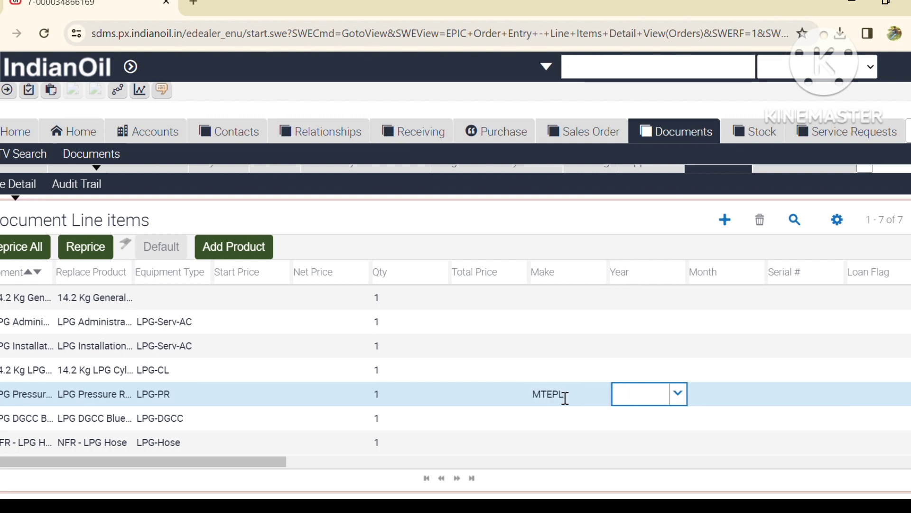
type("24")
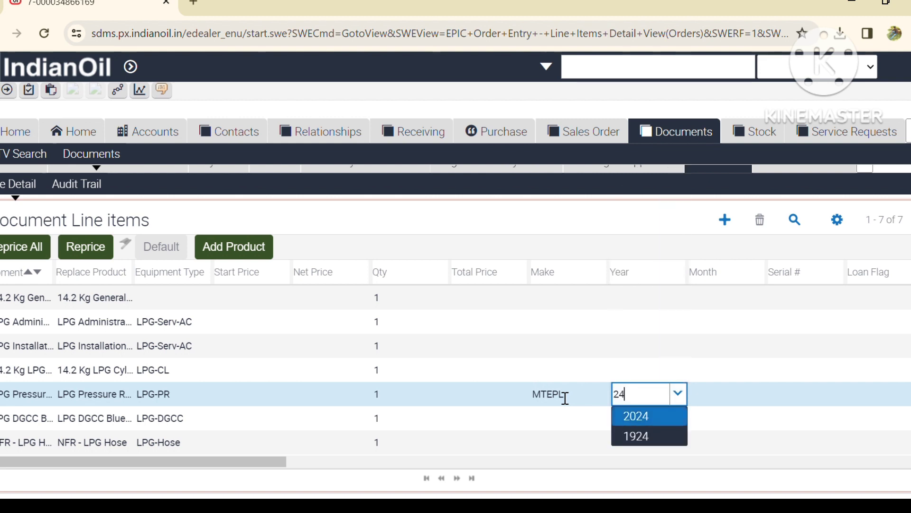
key("Tab")
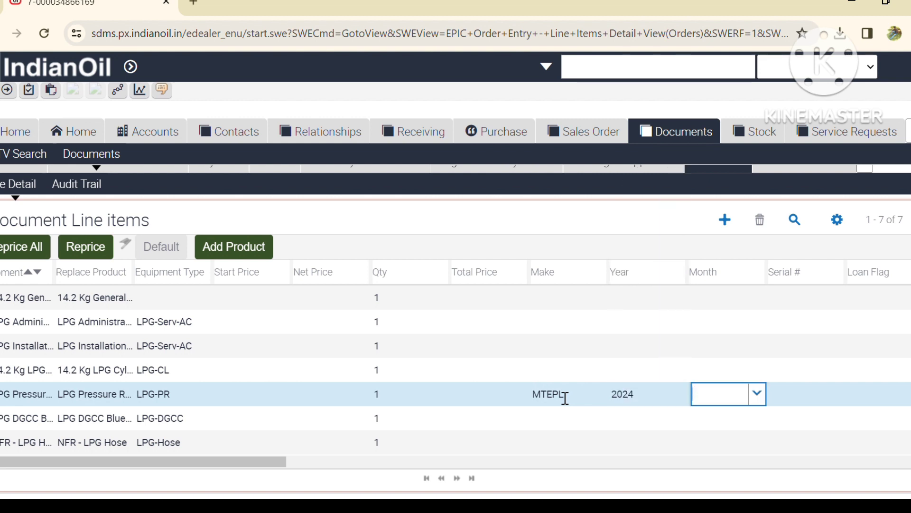
type("01")
key("BackSpace")
type("4")
left_click(724, 428)
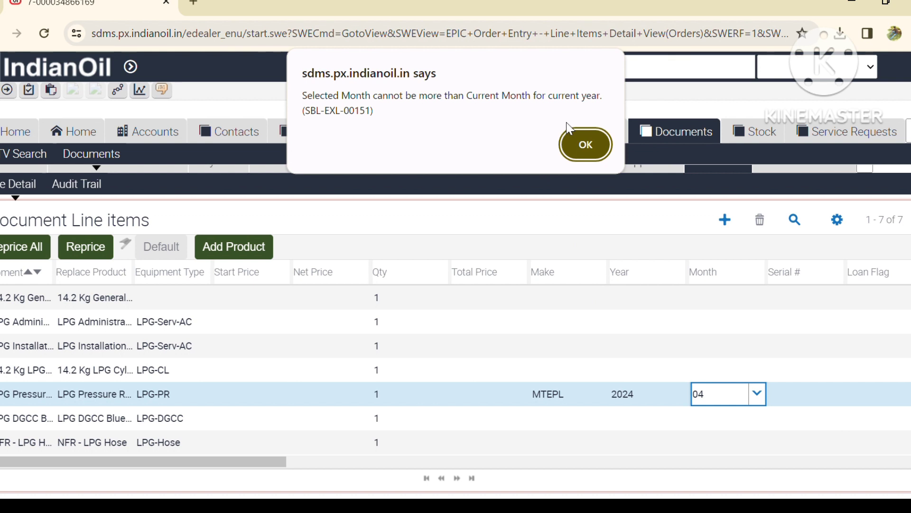
left_click(585, 145)
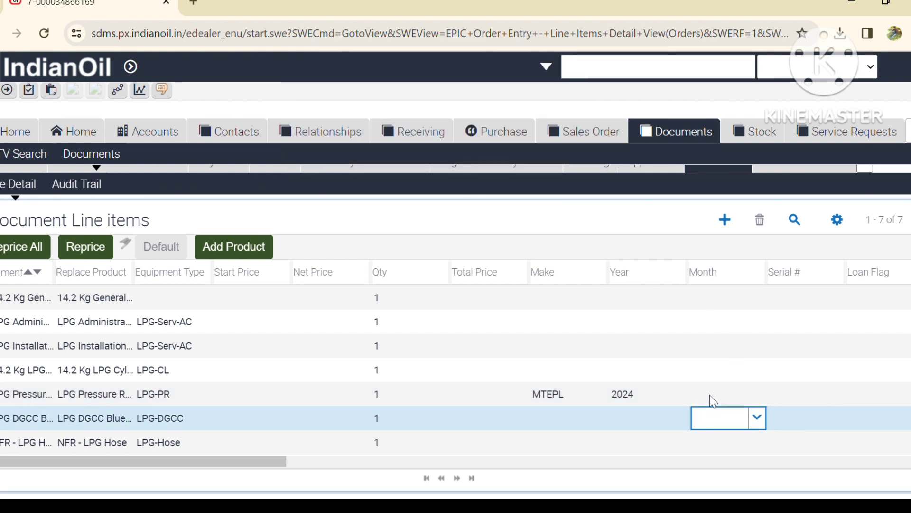
Step: Set the LPG Pressure line's month to 02 and serial number to D178787
left_click(714, 399)
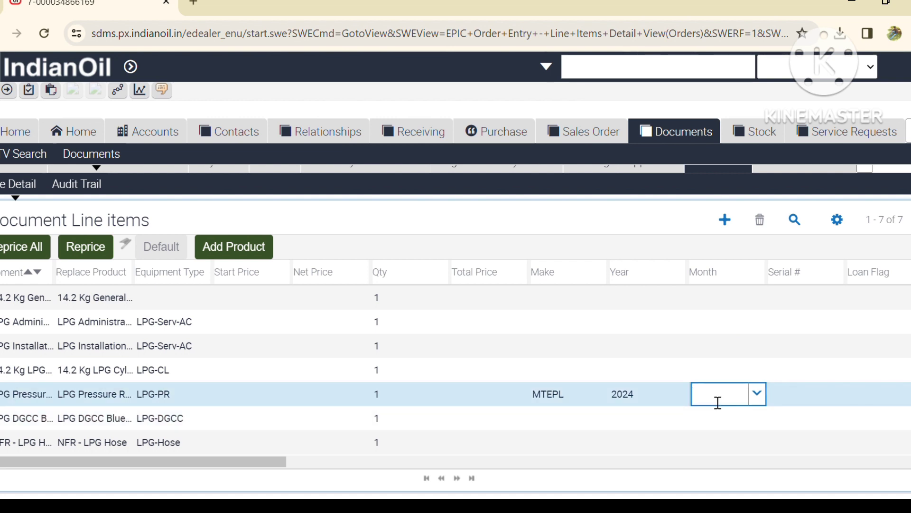
type("02")
left_click(812, 403)
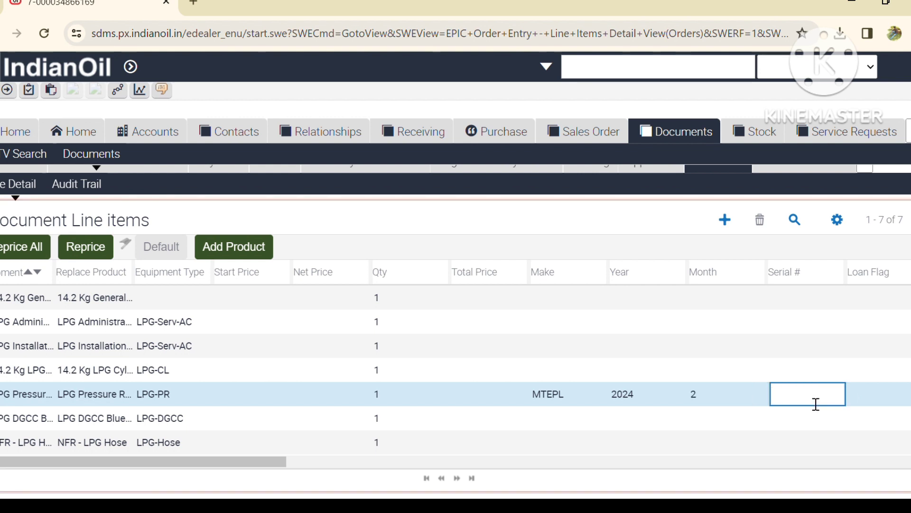
type("D178787")
Step: Enter serial 79454 on the LPG DGCC line, then select the NFR-LPG Hose row
left_click(801, 426)
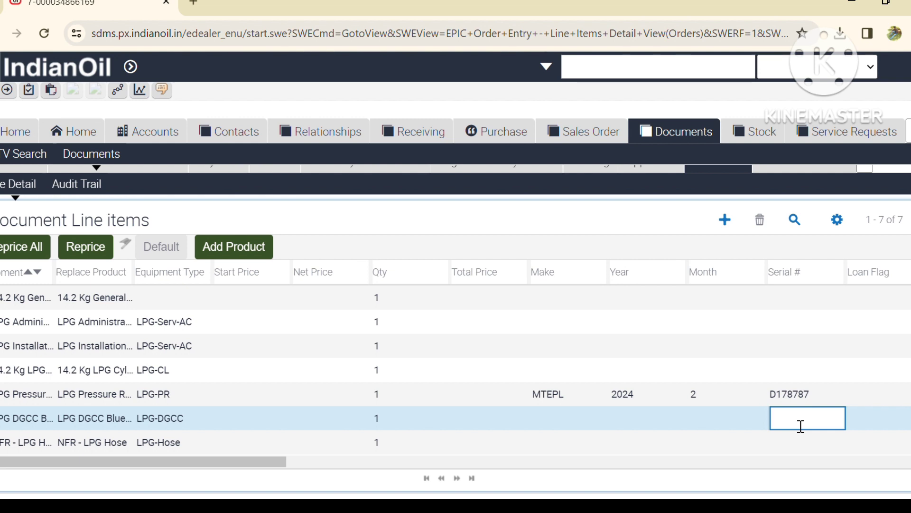
type("79454")
left_click(131, 449)
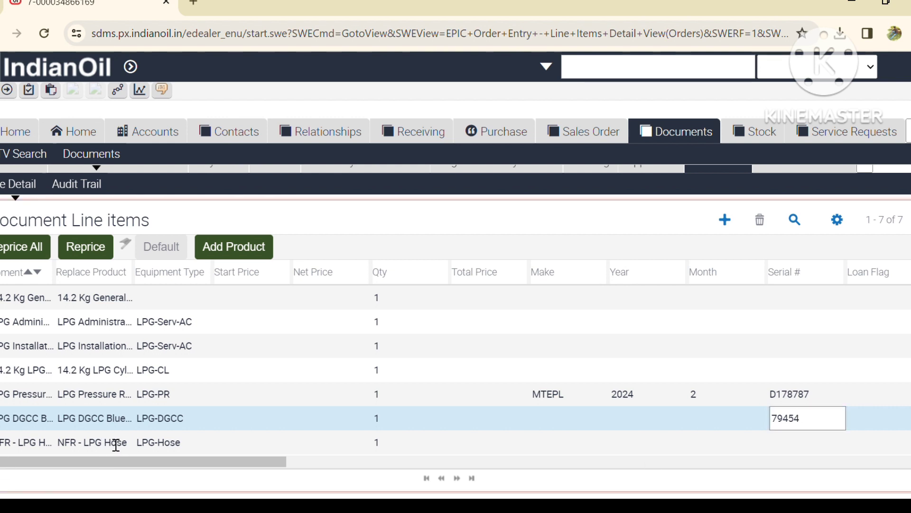
left_click(133, 449)
Step: Replace the hose line's product with the KRPC LPG Hose
left_click(128, 446)
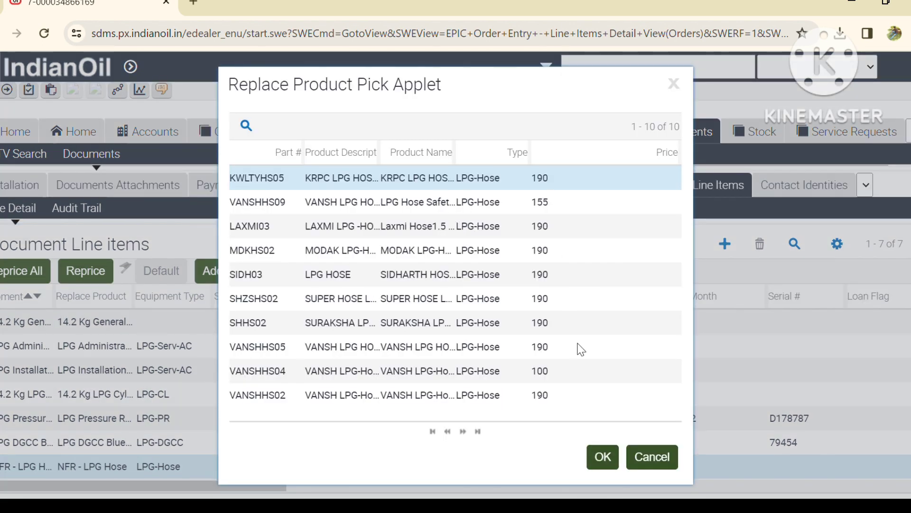
left_click(604, 457)
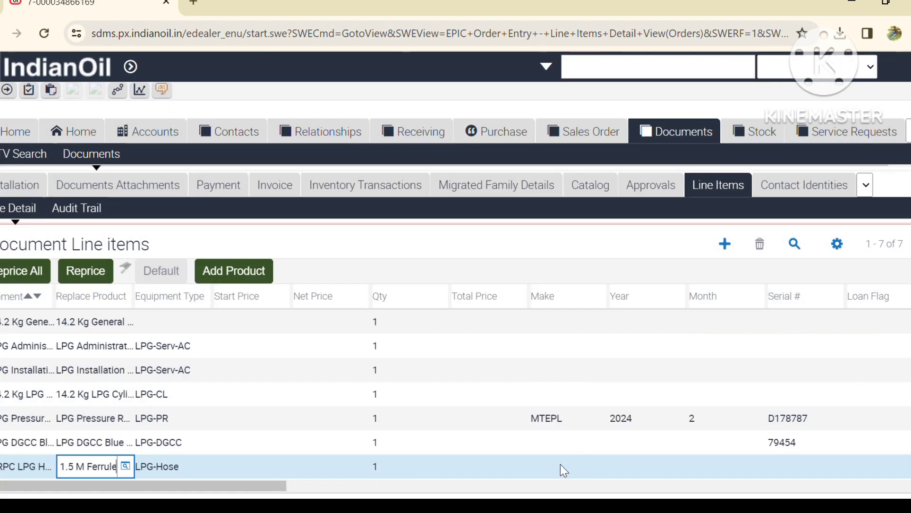
left_click(626, 467)
Step: Set the hose line's year to 2023 and month to 9
type("23")
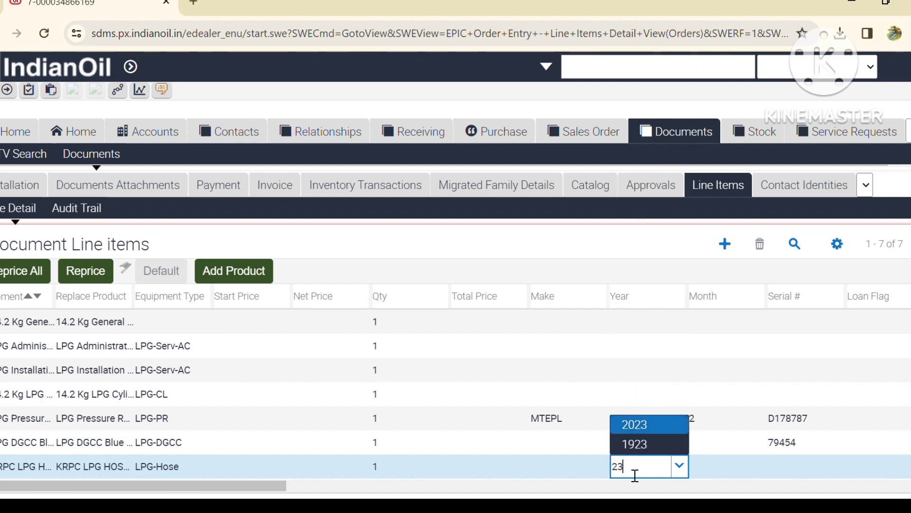
key("Return")
left_click(710, 468)
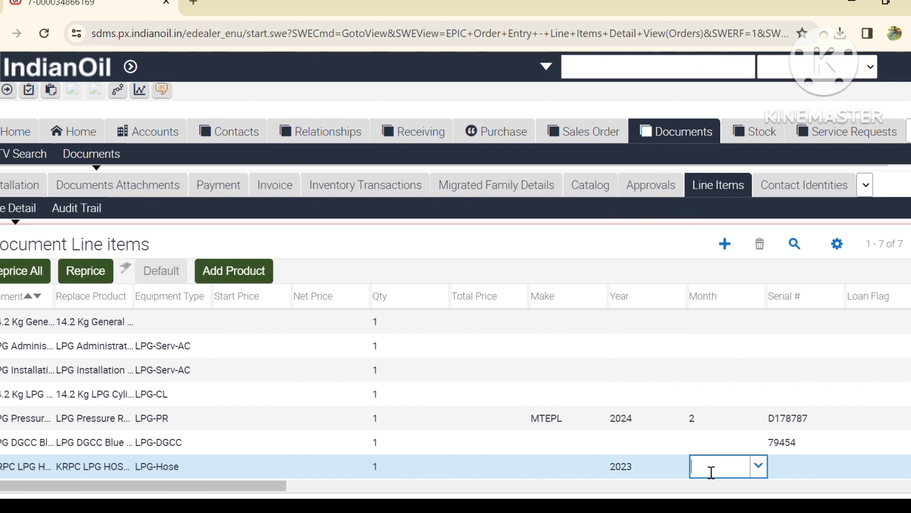
type("9")
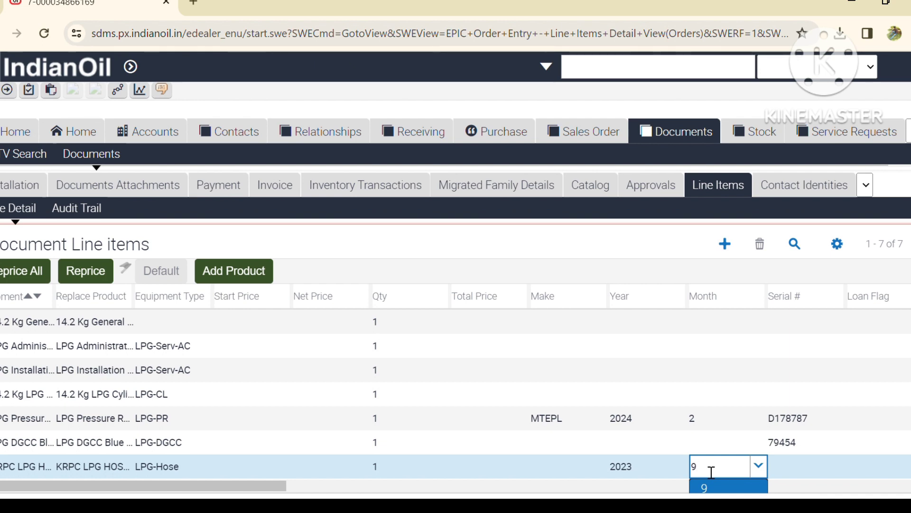
key("Return")
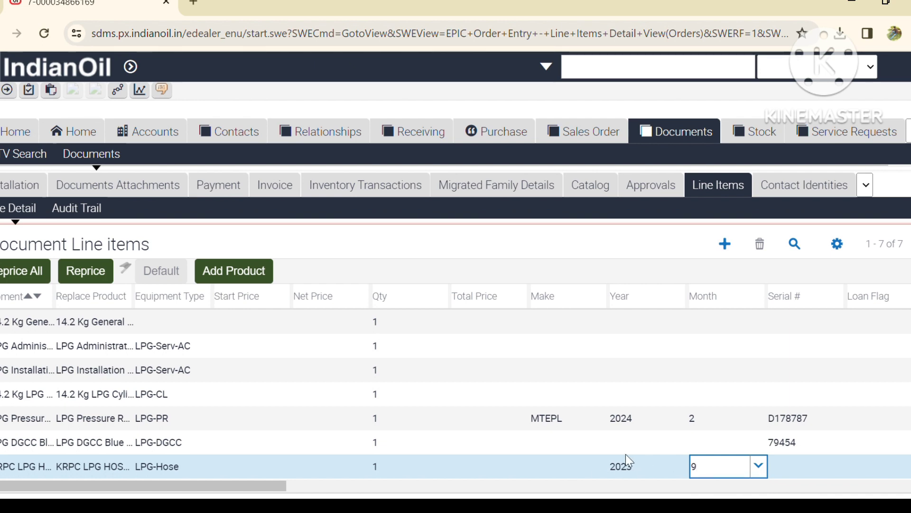
scroll(291, 428, "down", 3)
scroll(498, 390, "up", 4)
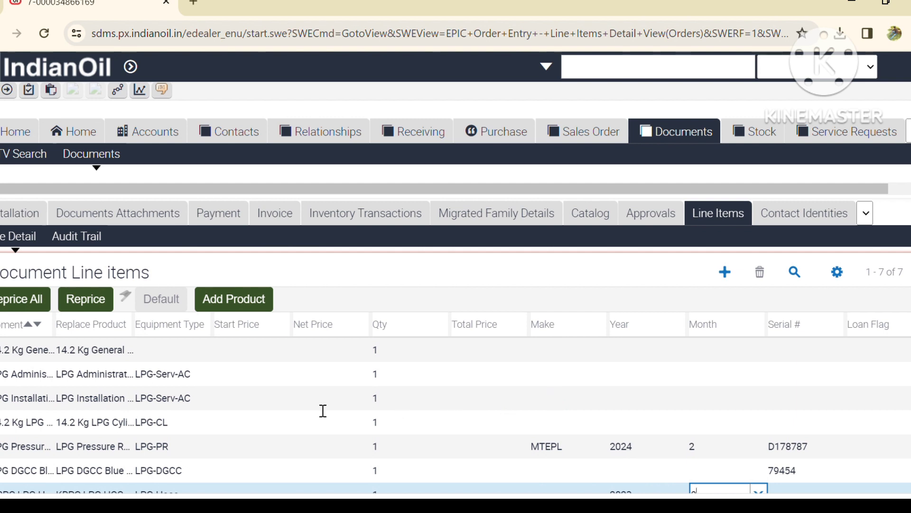
scroll(370, 377, "down", 2)
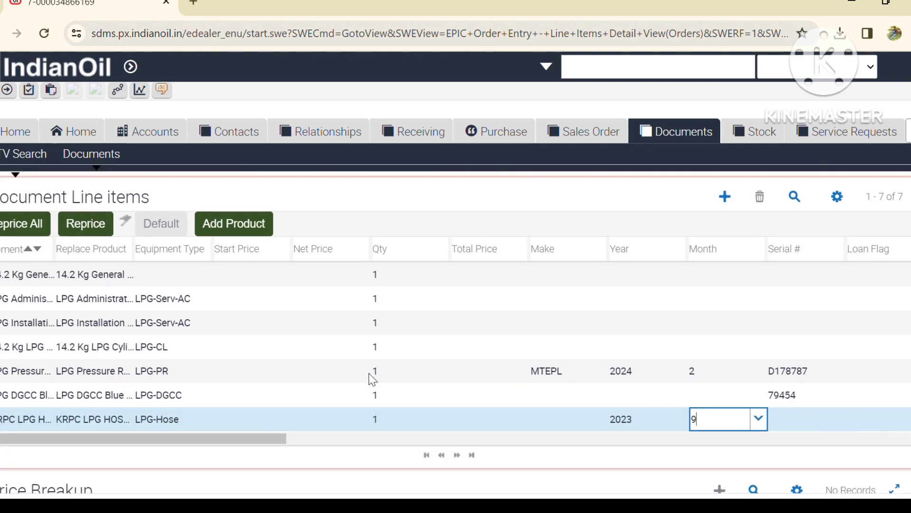
Step: Raise the 14.2 Kg LPG cylinder quantity to 2, reprice all lines, and submit
left_click(386, 351)
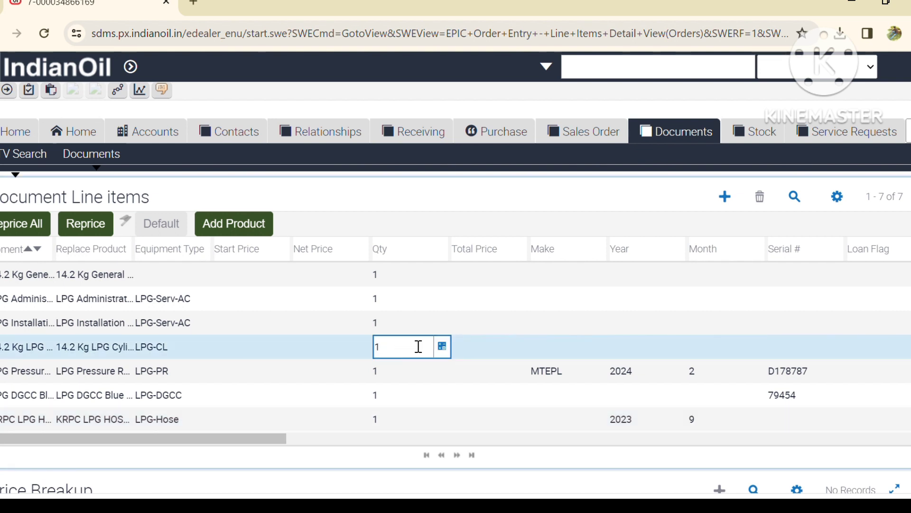
key("BackSpace")
type("2")
key("ctrl+a")
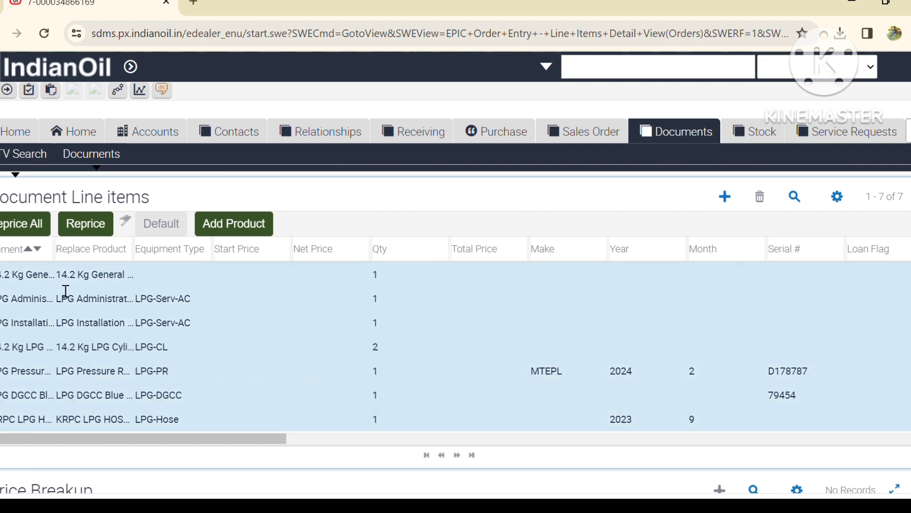
left_click(27, 232)
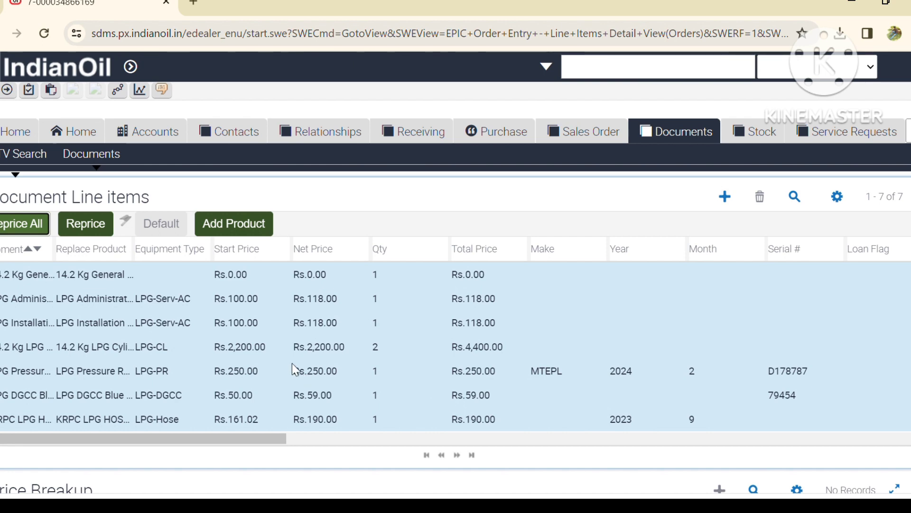
scroll(292, 363, "up", 10)
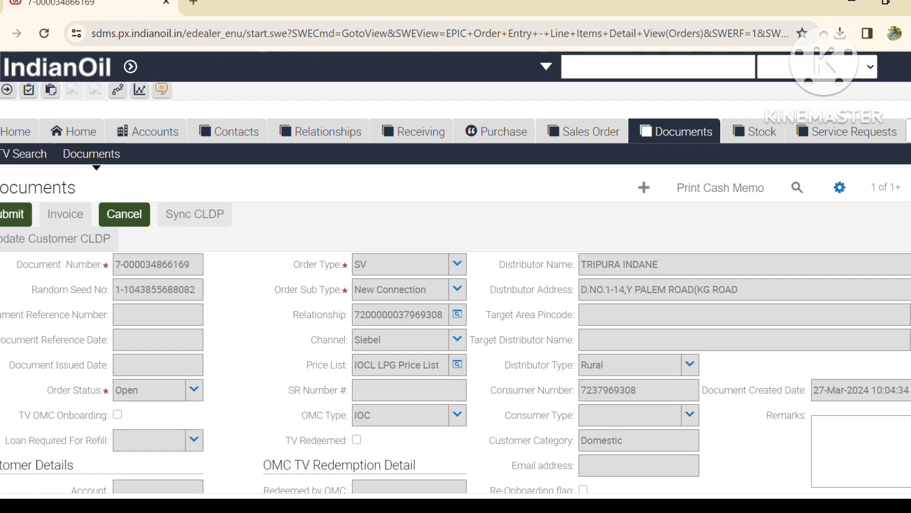
left_click(16, 214)
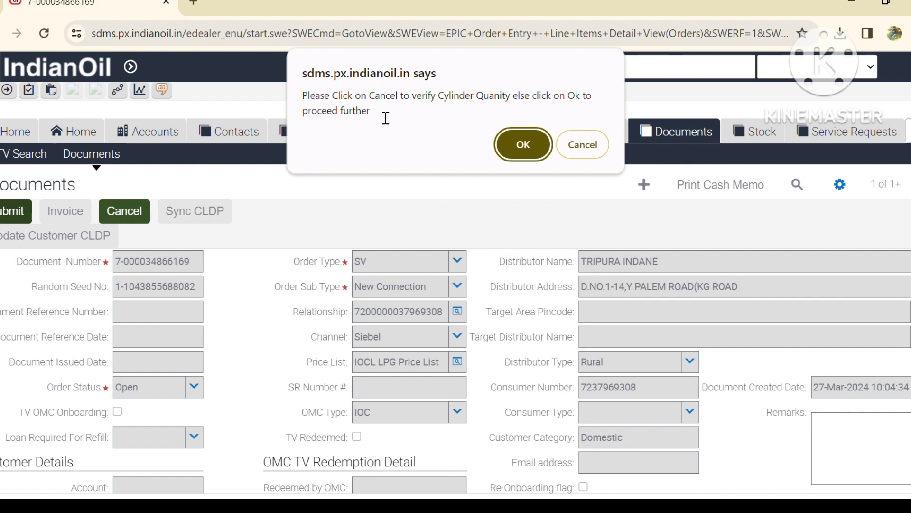
Step: Confirm the cylinder-quantity prompt to finish submission, then generate the invoice
left_click(519, 146)
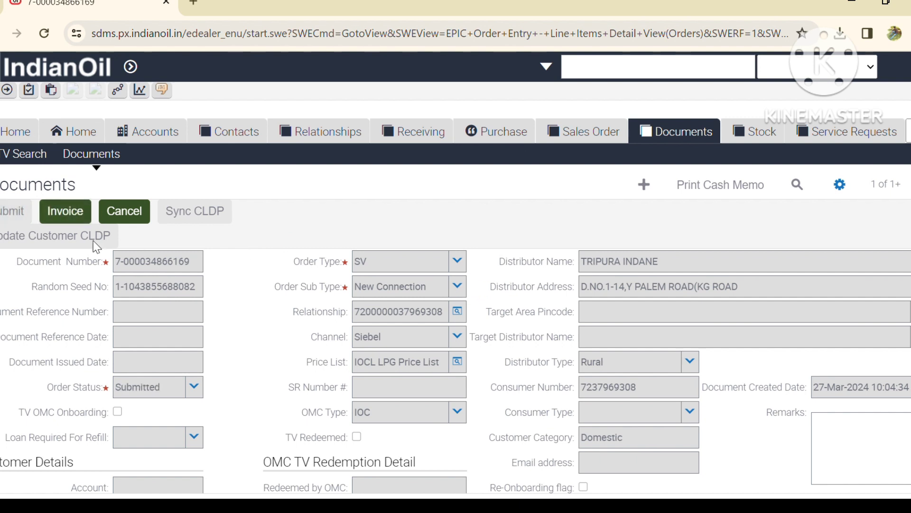
left_click(73, 218)
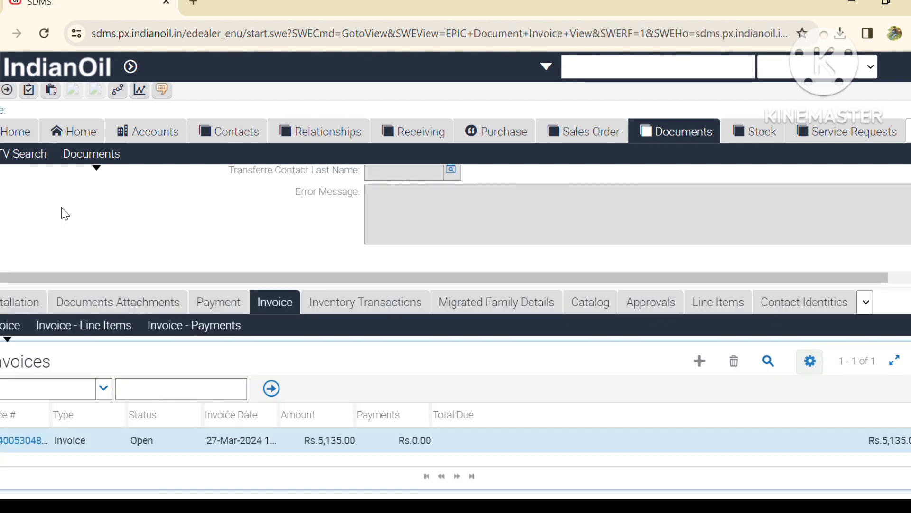
Step: Open the status list on the Rs.5,135.00 invoice to change it from Open
left_click(185, 452)
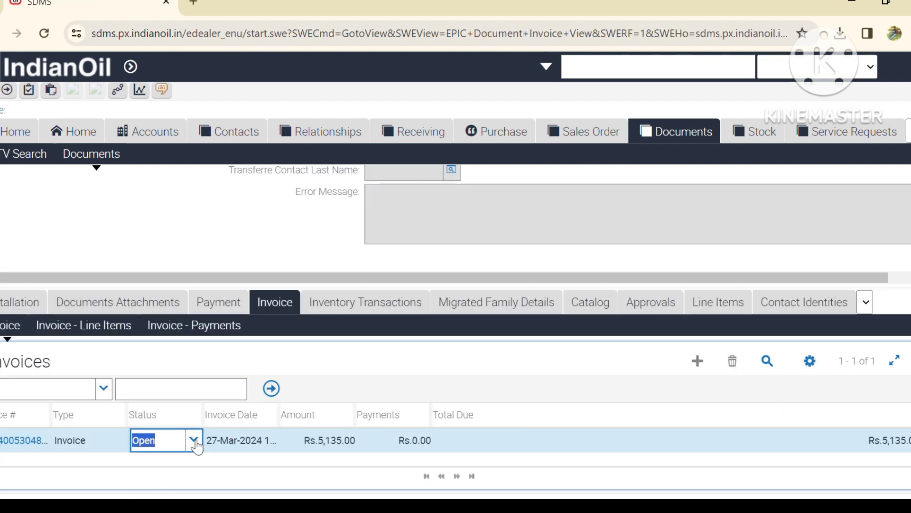
left_click(195, 442)
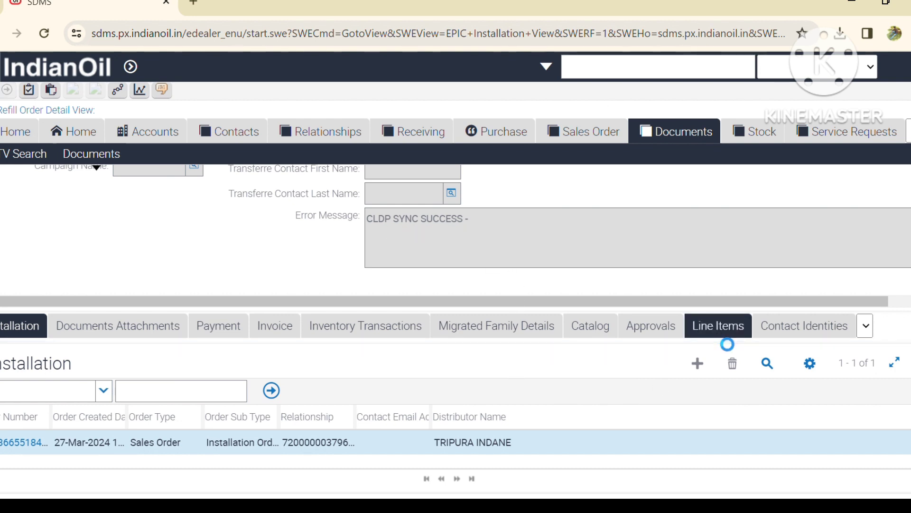
Step: Select all eight line items and run the SV TV Invoice report with PDF output
left_click(718, 332)
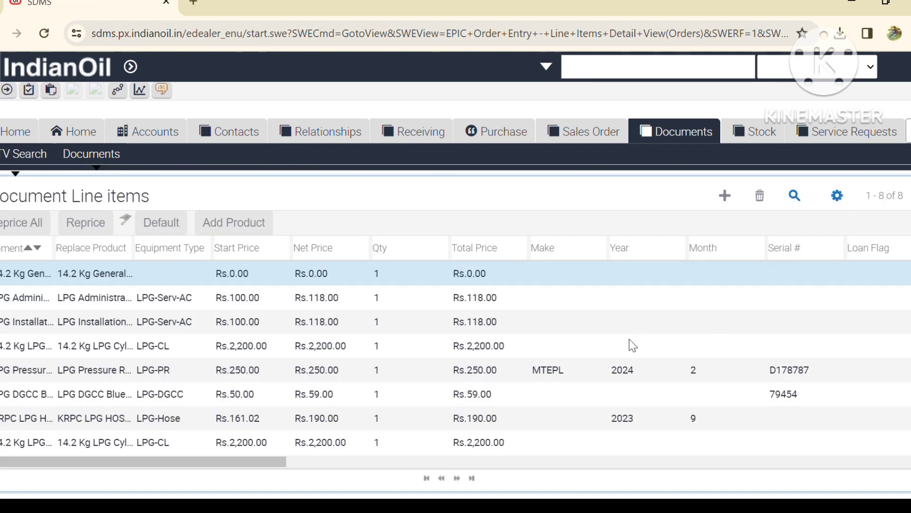
key("ctrl+a")
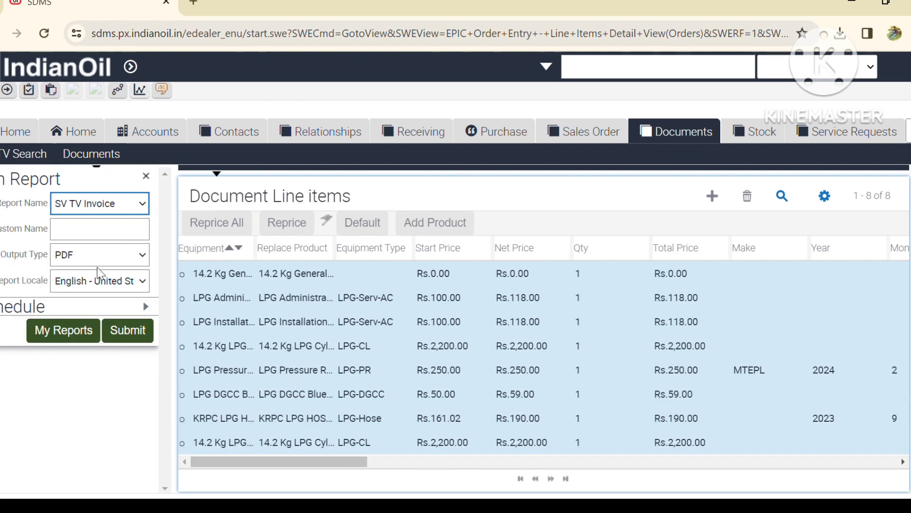
left_click(140, 340)
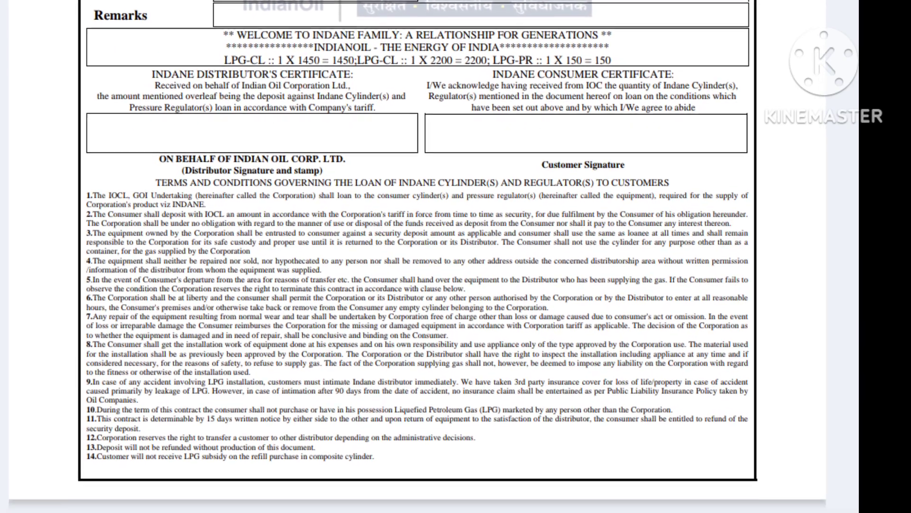
scroll(427, 256, "up", 15)
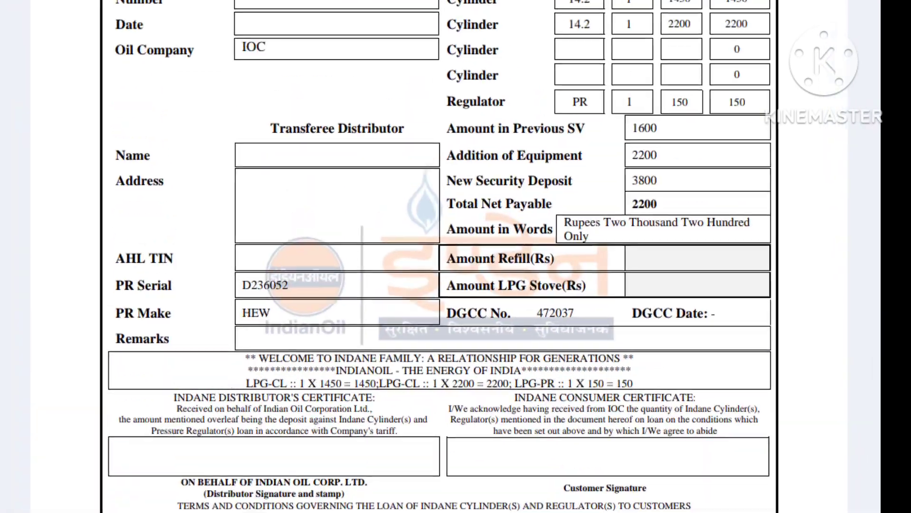